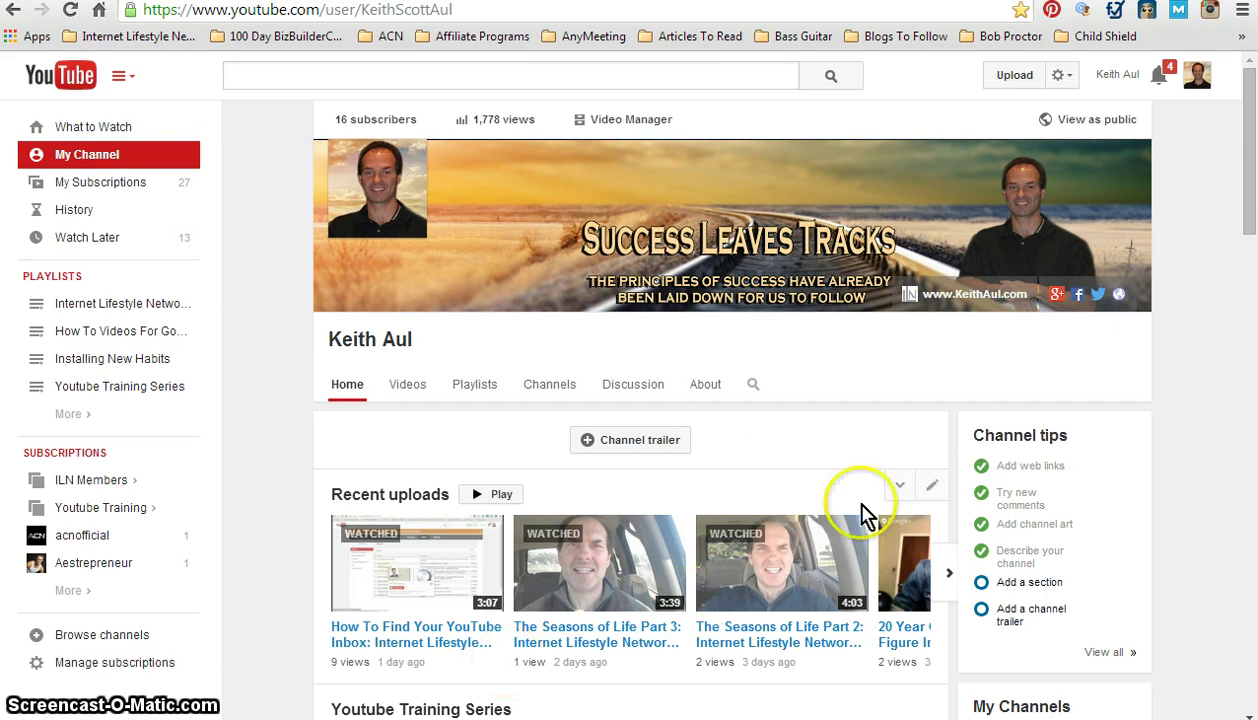
- From the account menu's uploads, open the newest video, "How To Find Your YouTube Inbox"
left_click(1116, 78)
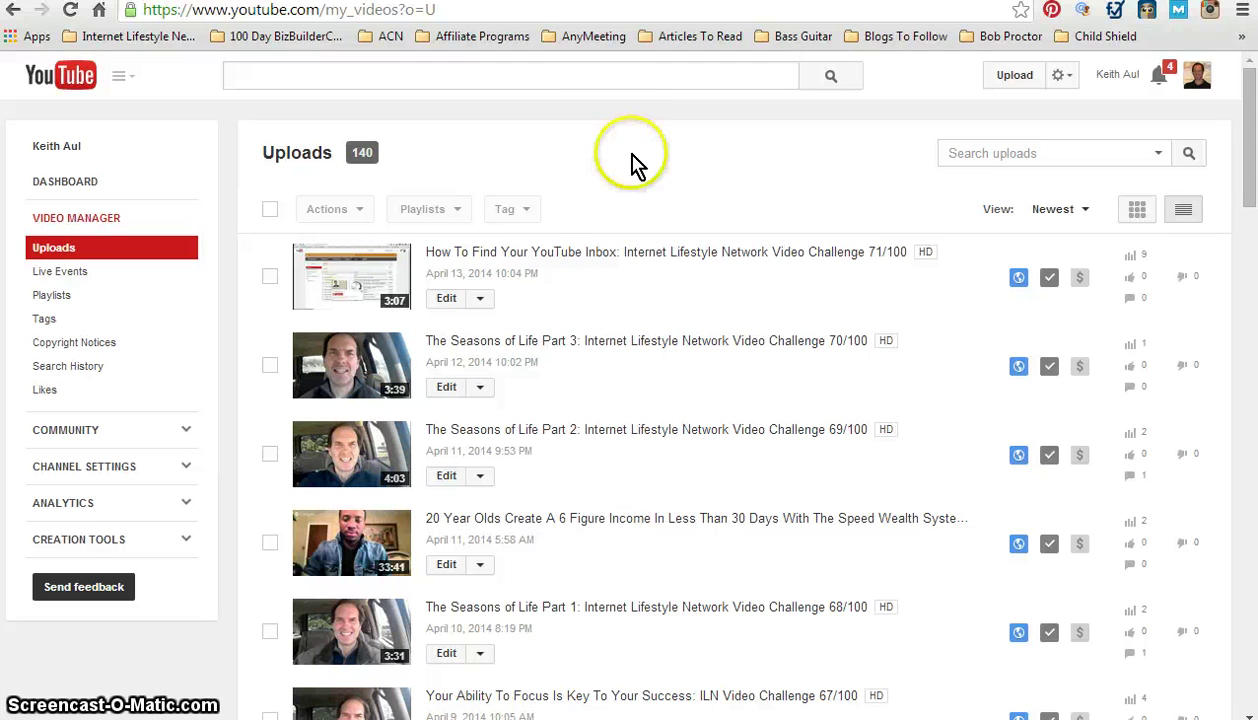
left_click(546, 258)
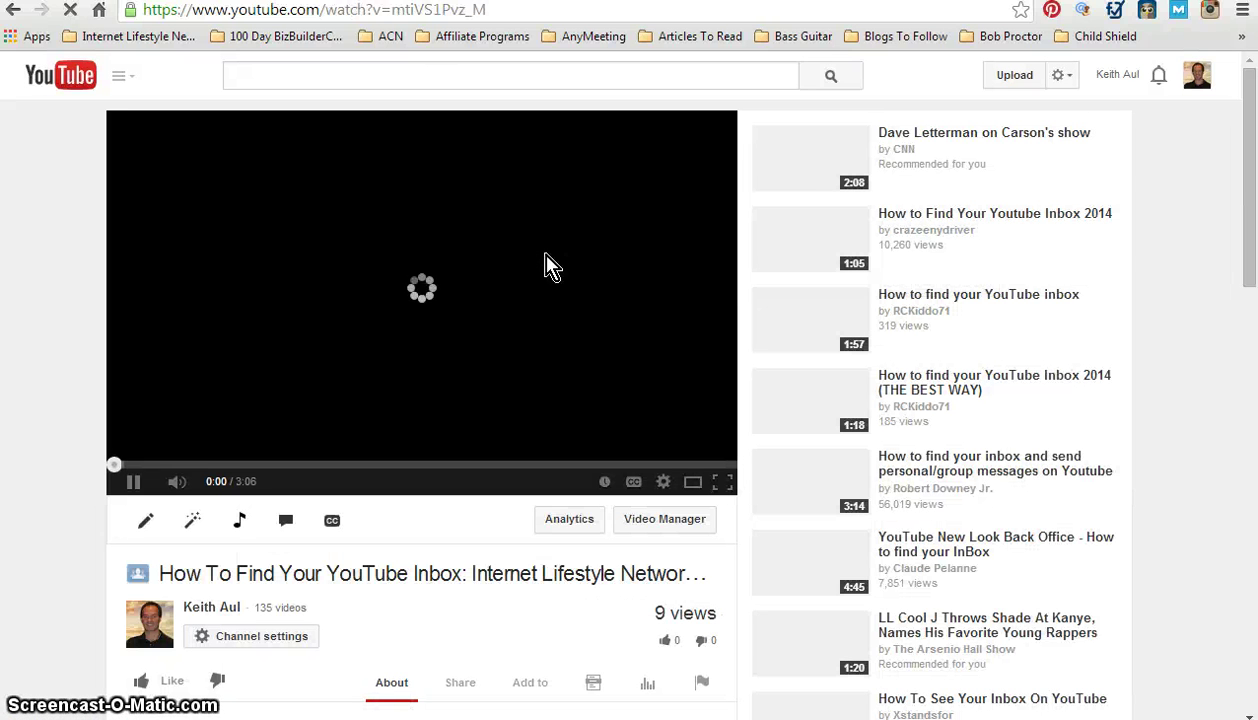
- Pause the inbox video, zoom the page in two steps, and scroll below the player
left_click(131, 486)
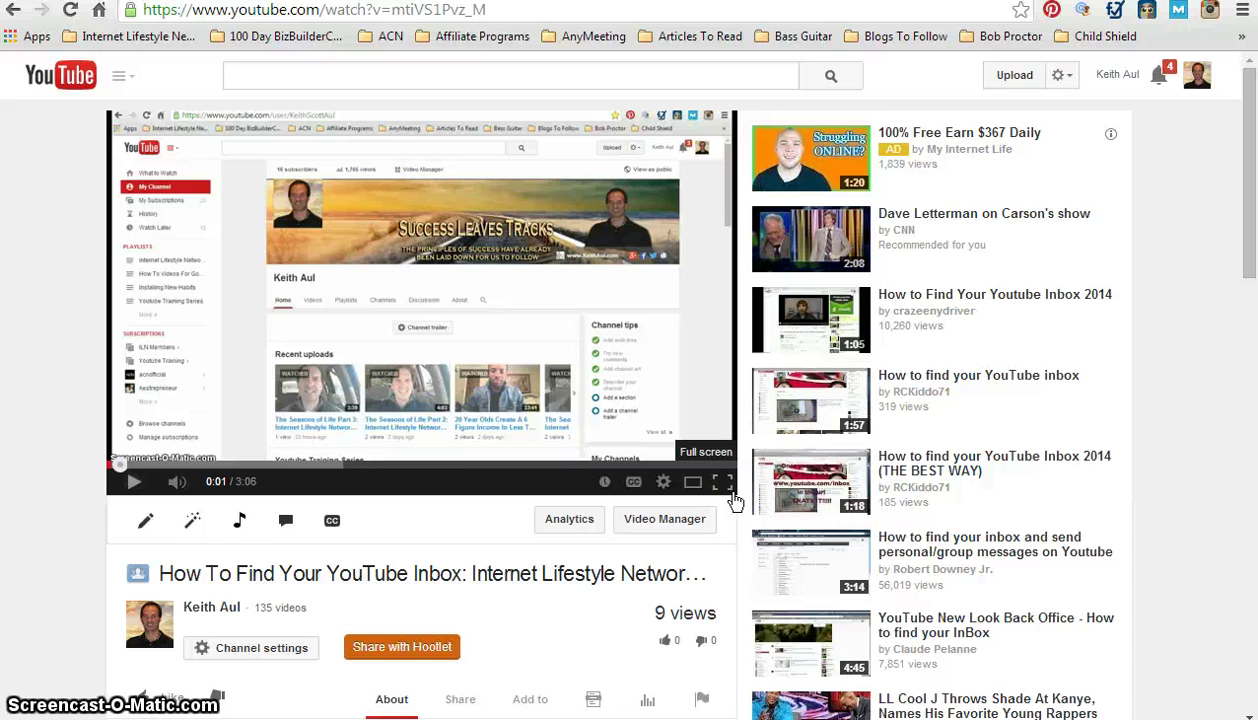
key("ctrl+plus")
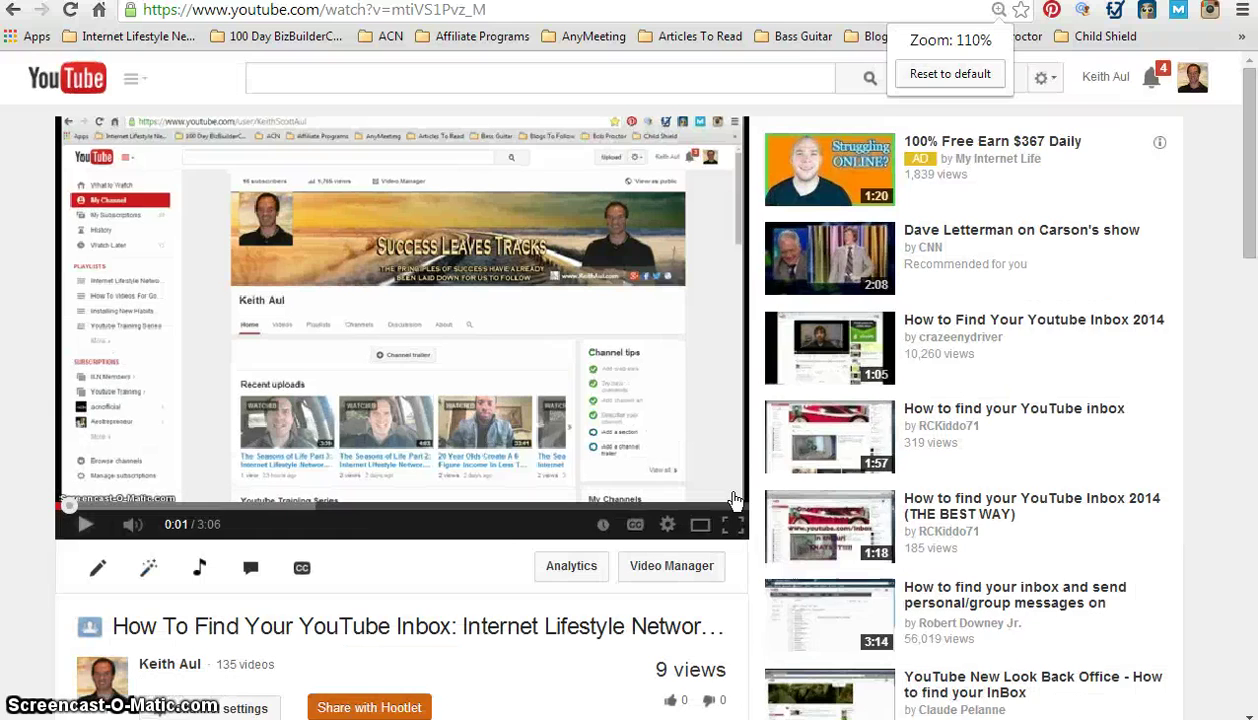
key("ctrl+plus")
key("ctrl+plus")
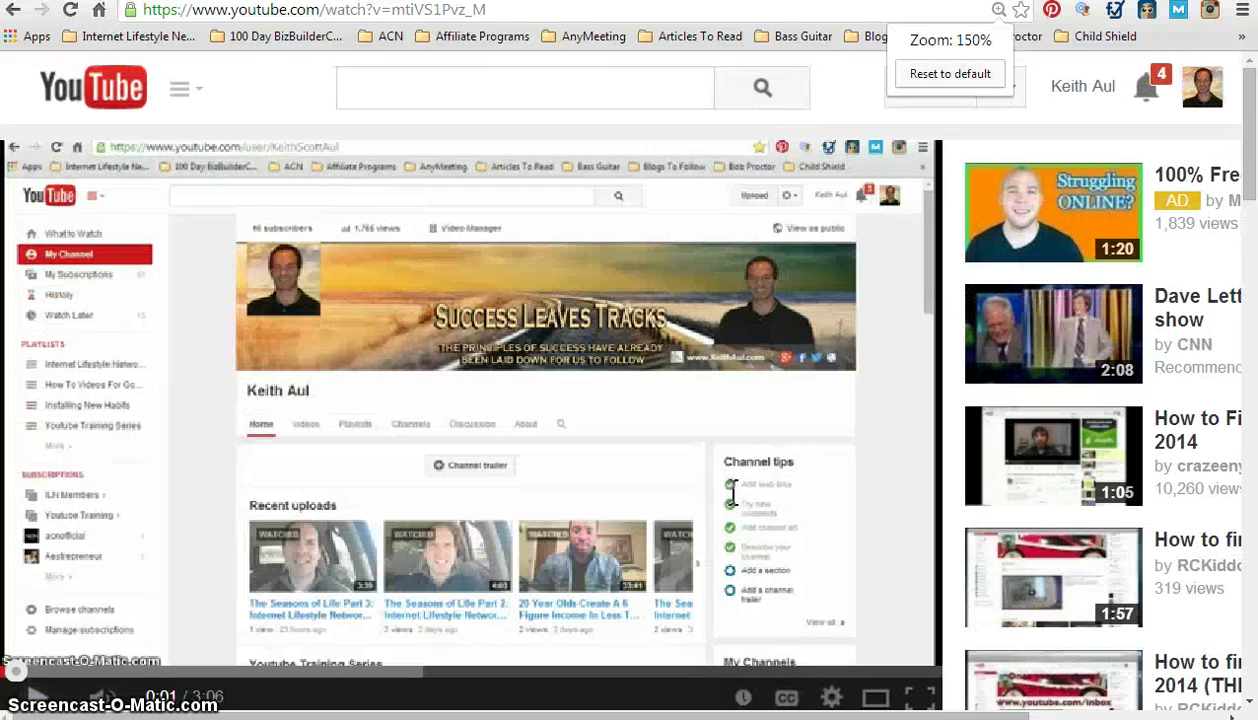
left_click_drag(1252, 185, 1255, 262)
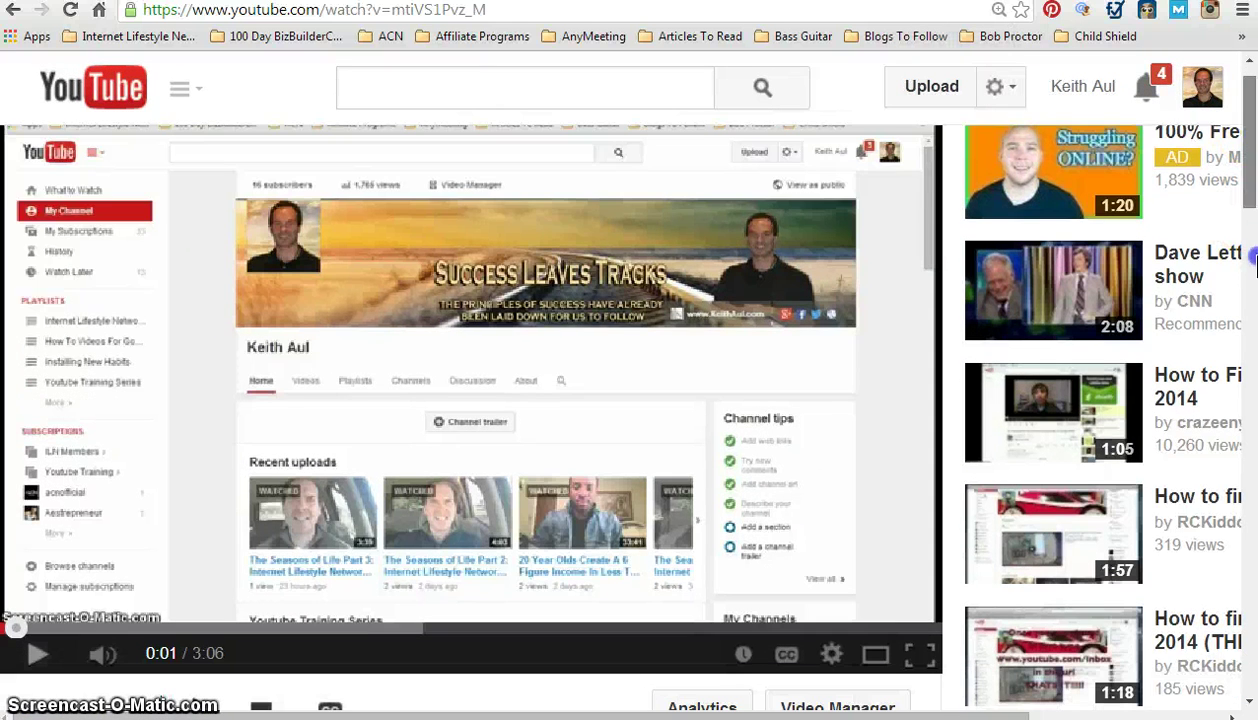
scroll(1256, 275, "down", 4)
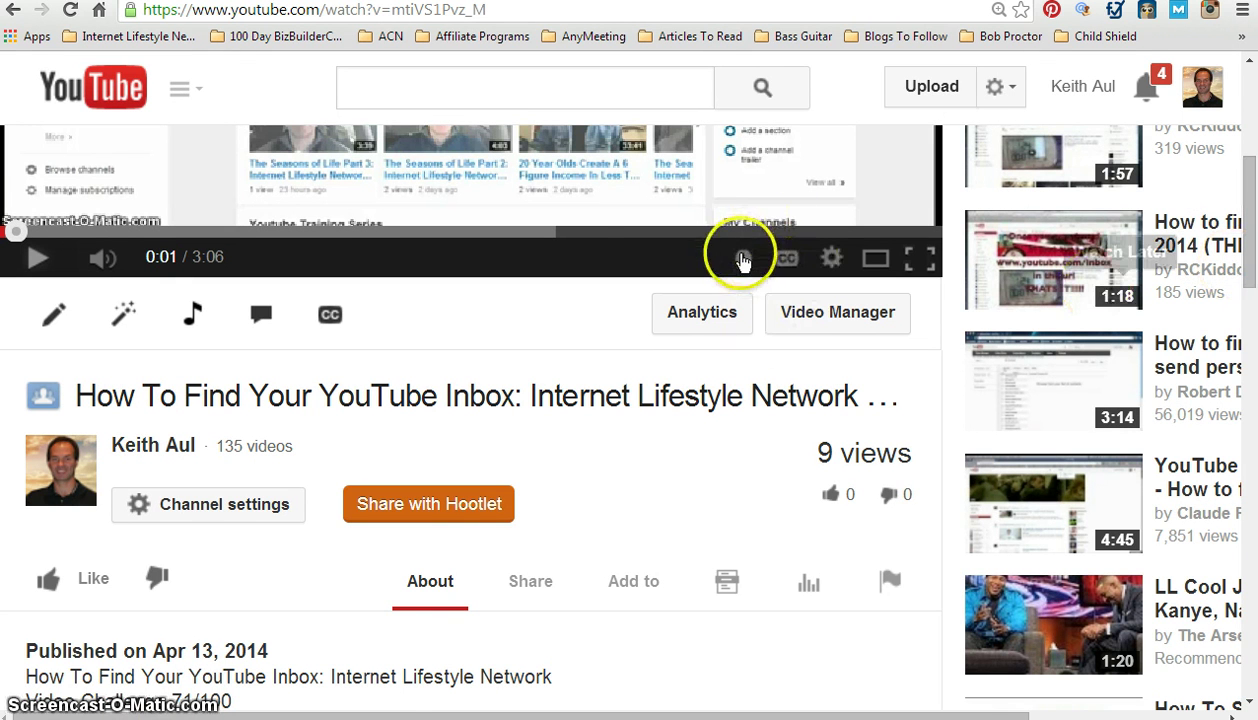
- Add the inbox video to Watch Later, zoom back to 100%, and toggle annotations
left_click(787, 314)
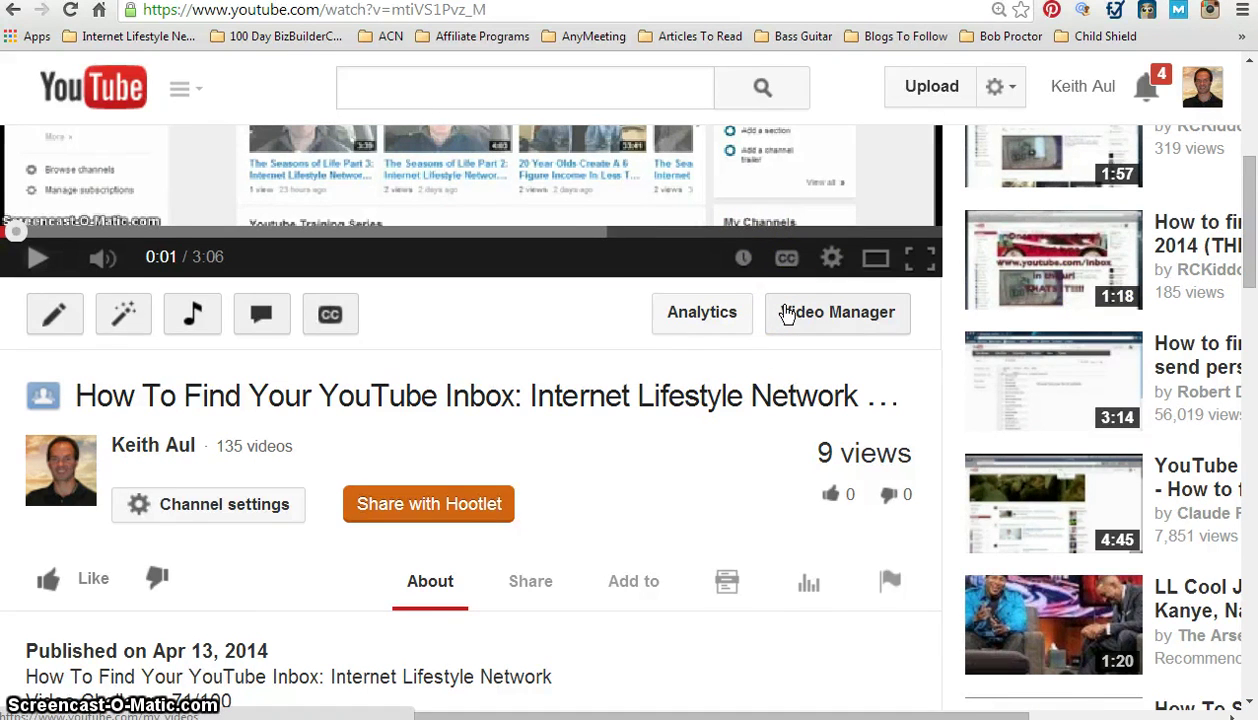
key("ctrl+minus")
key("ctrl+minus")
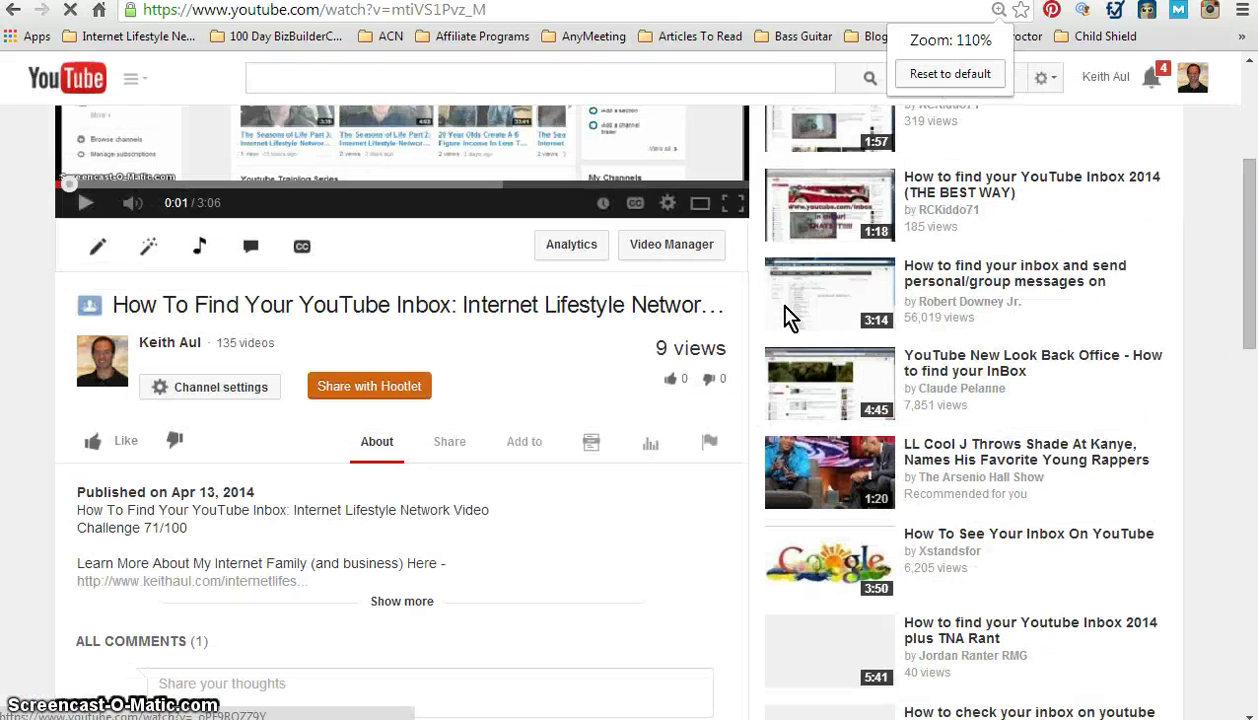
key("ctrl+minus")
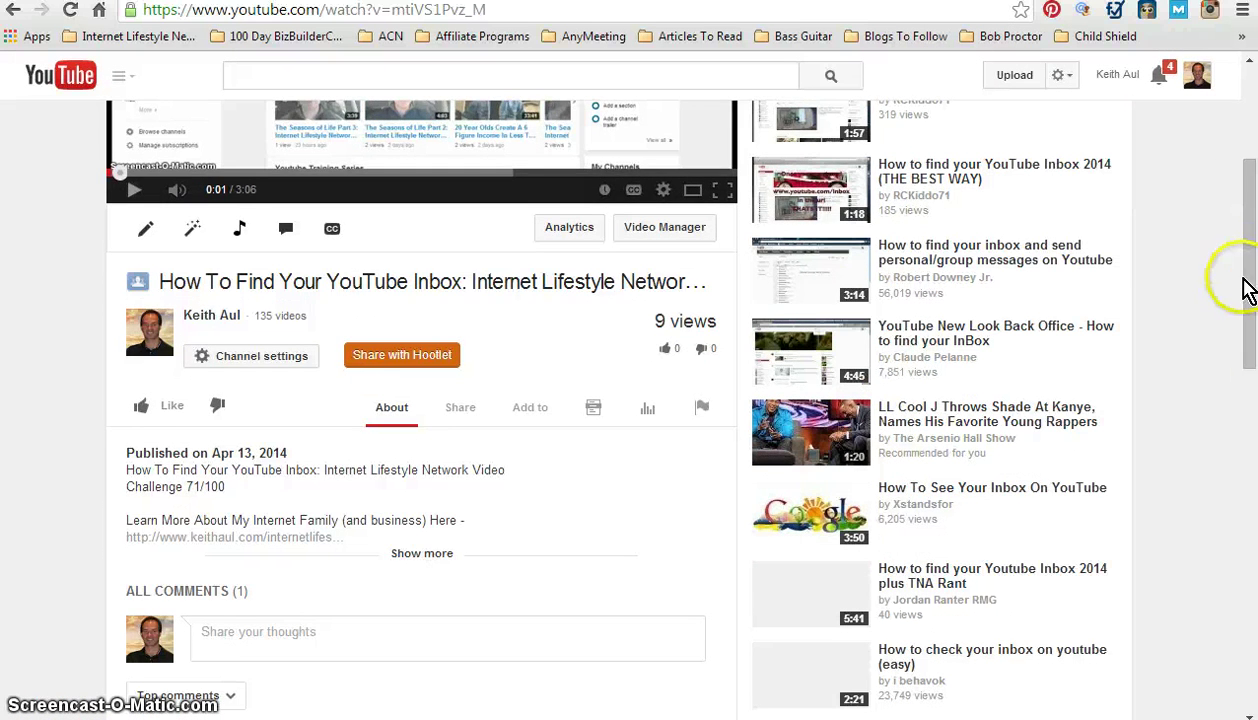
left_click_drag(1245, 281, 1254, 150)
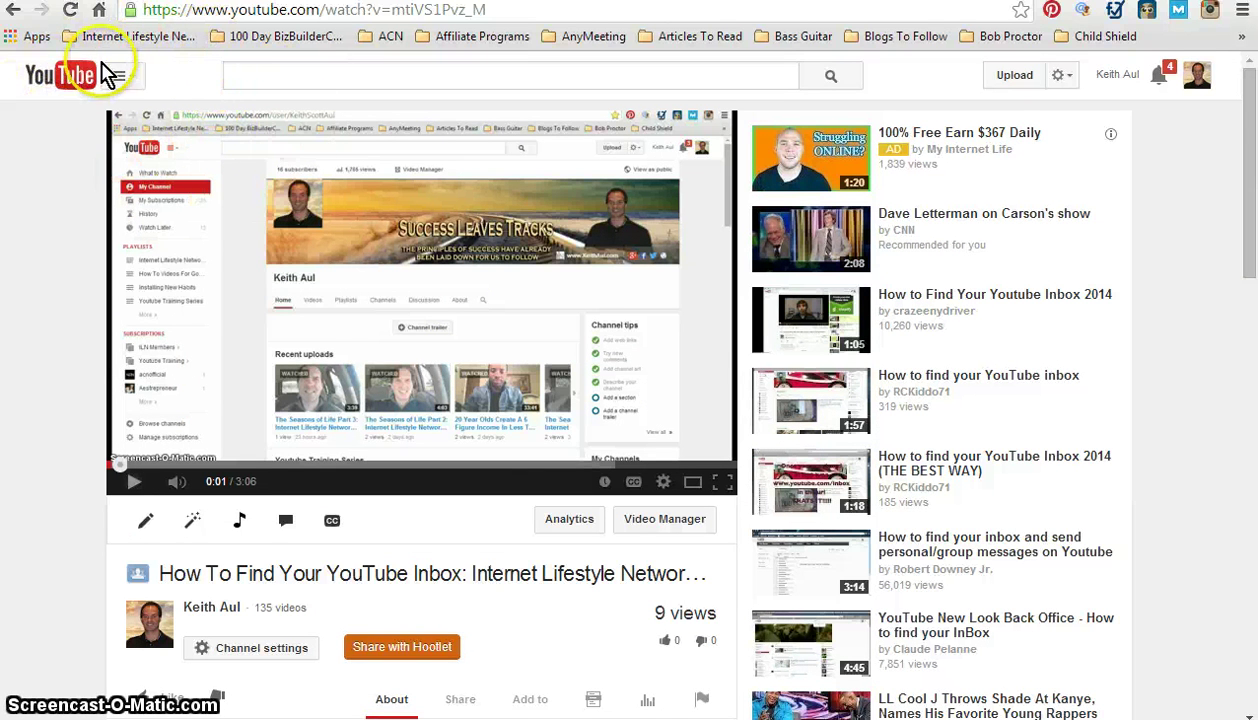
left_click(605, 485)
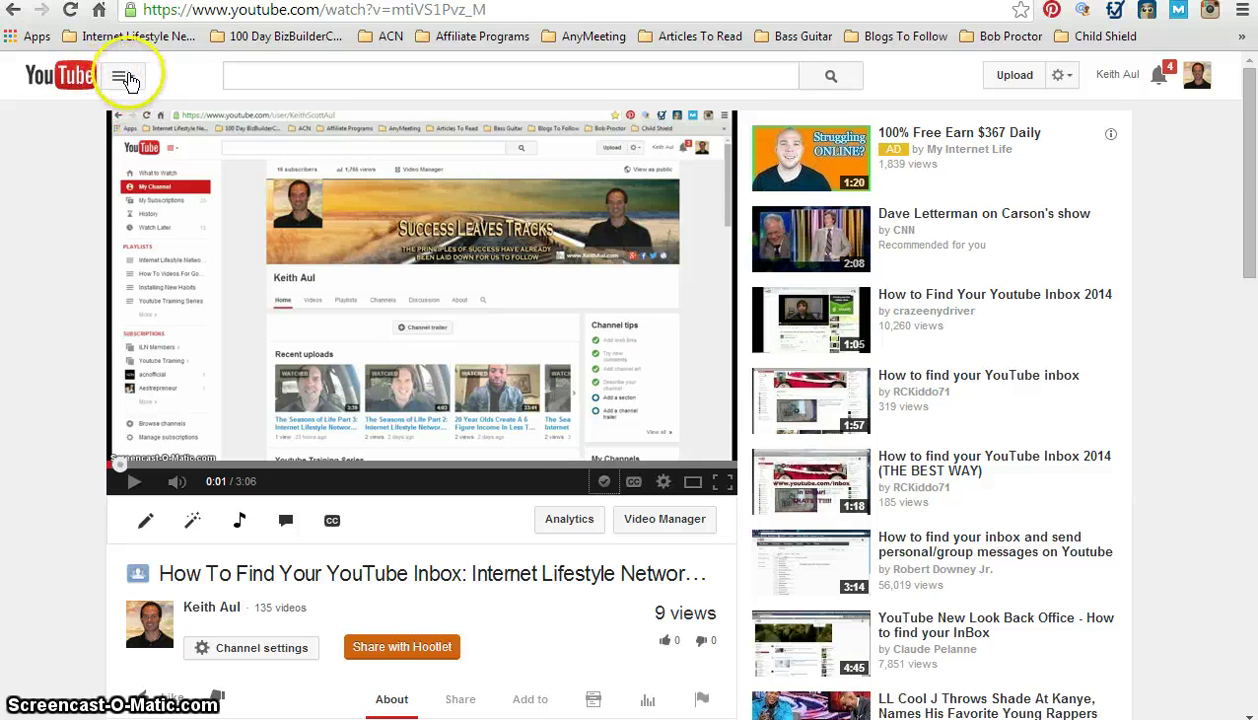
- Open Watch Later from the guide menu and scroll through its 14 saved videos
left_click(128, 81)
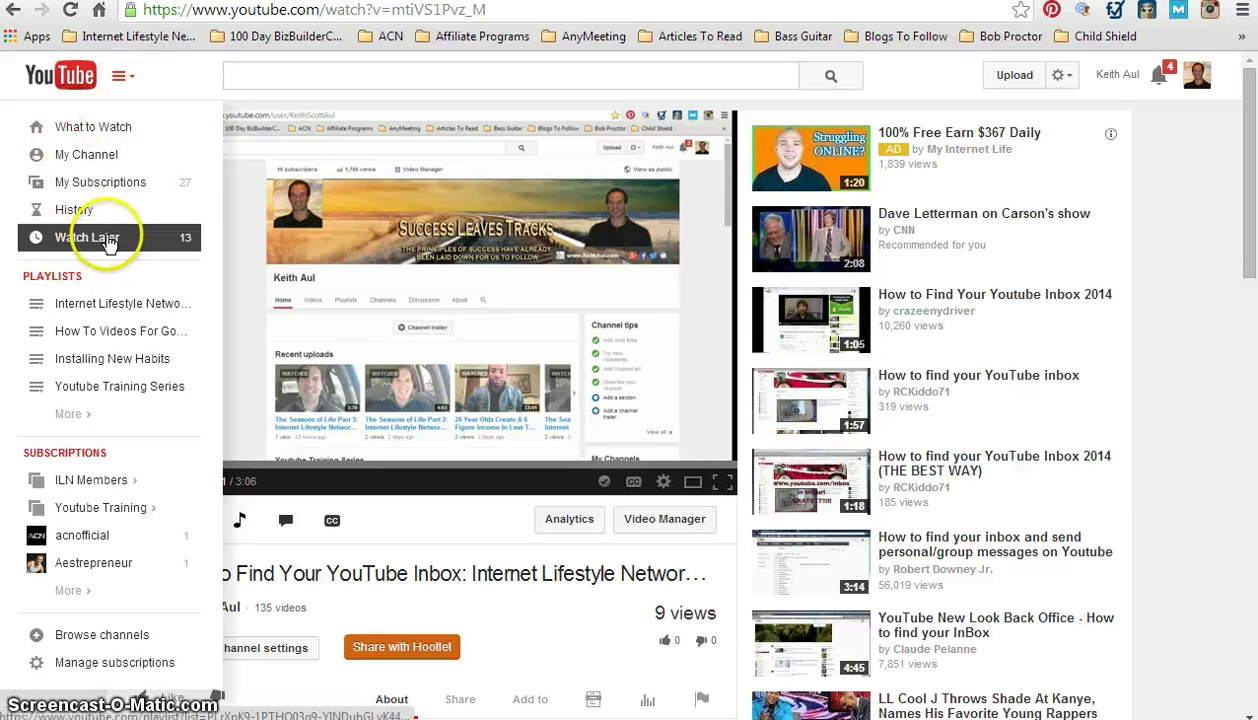
left_click(110, 245)
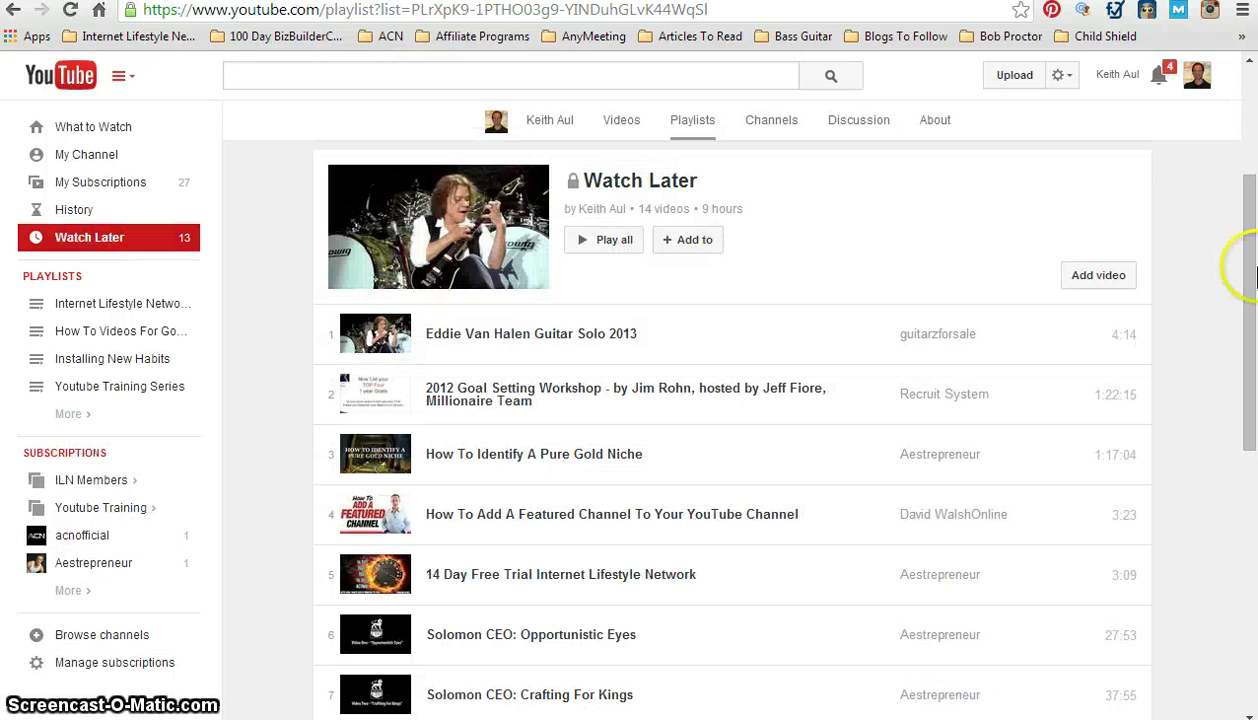
left_click_drag(1252, 250, 1252, 488)
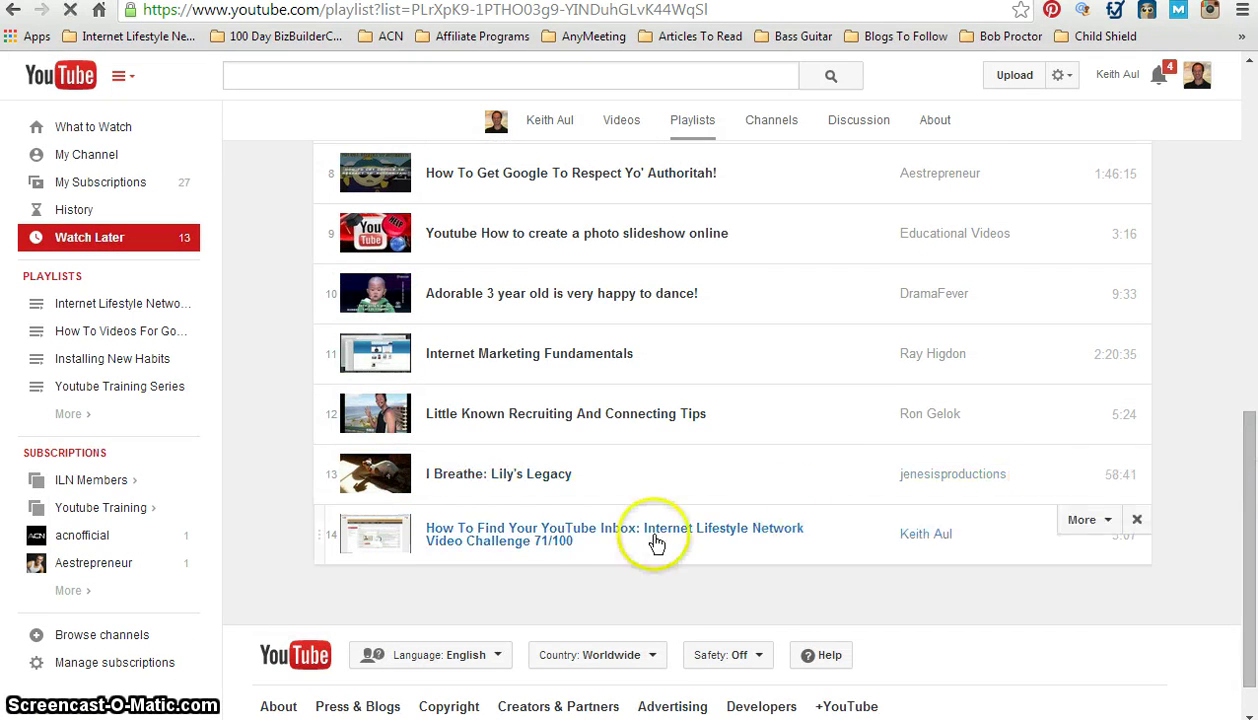
mouse_move(614, 534)
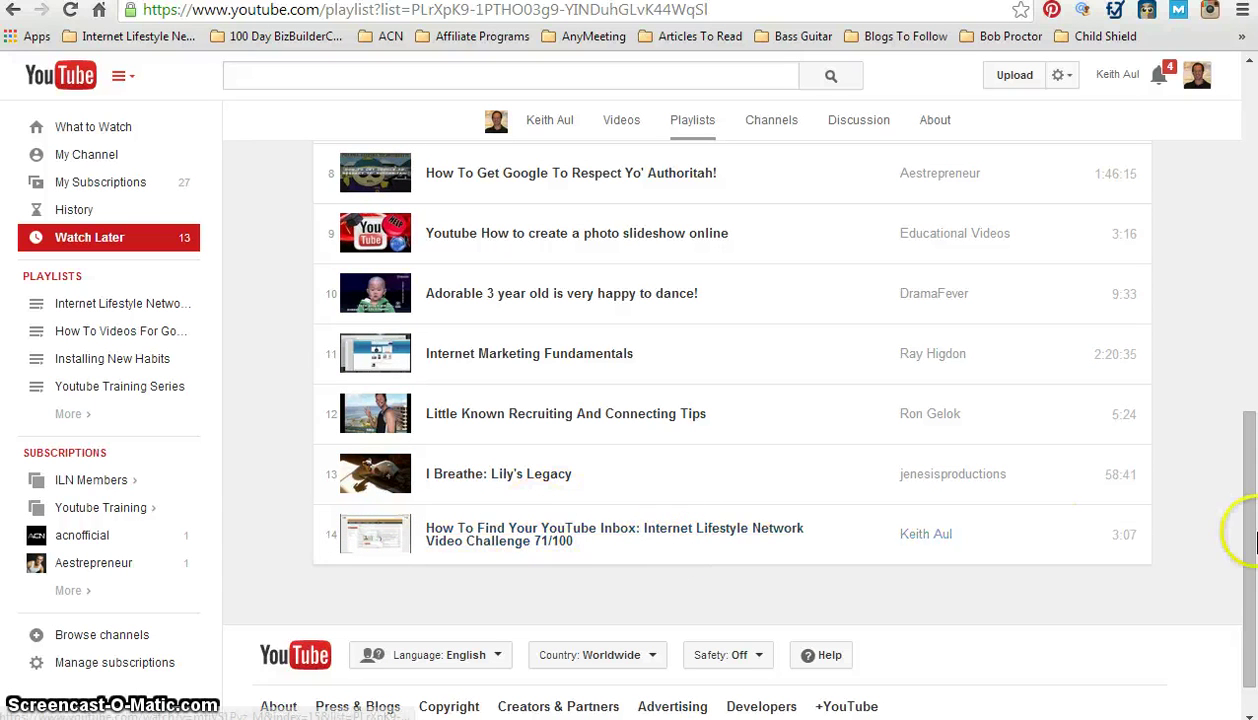
left_click_drag(1252, 405, 1252, 213)
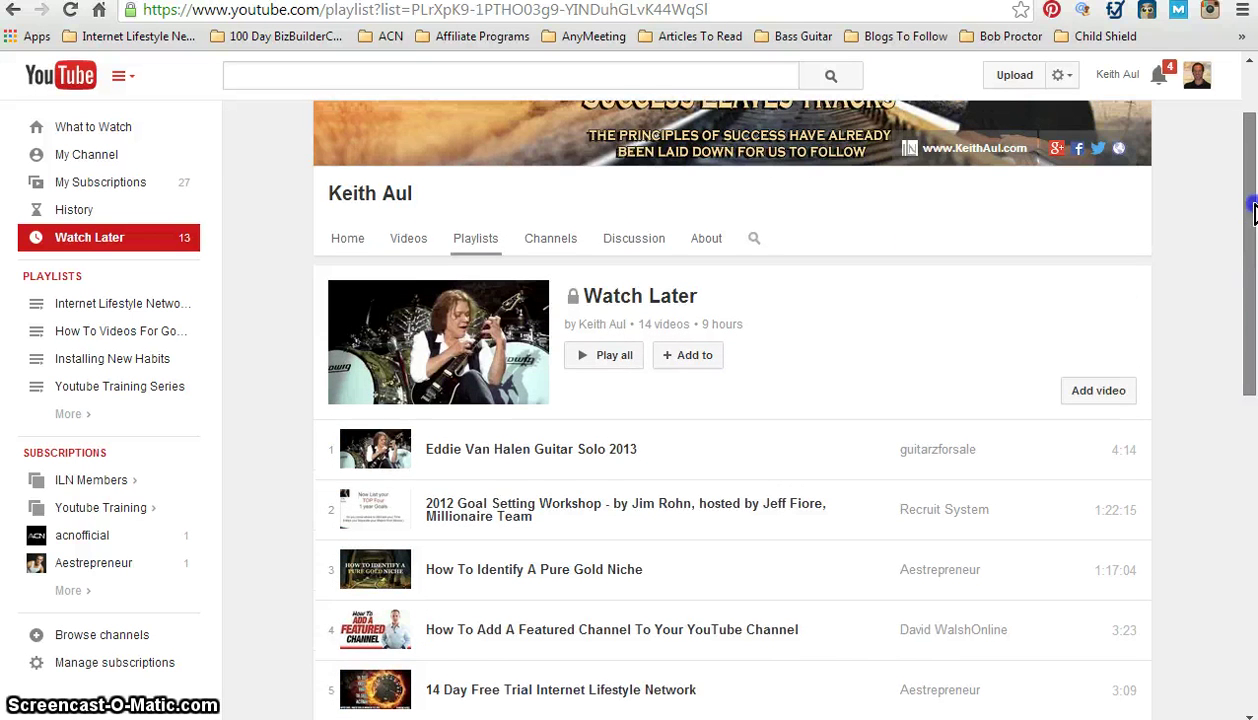
scroll(1252, 183, "up", 2)
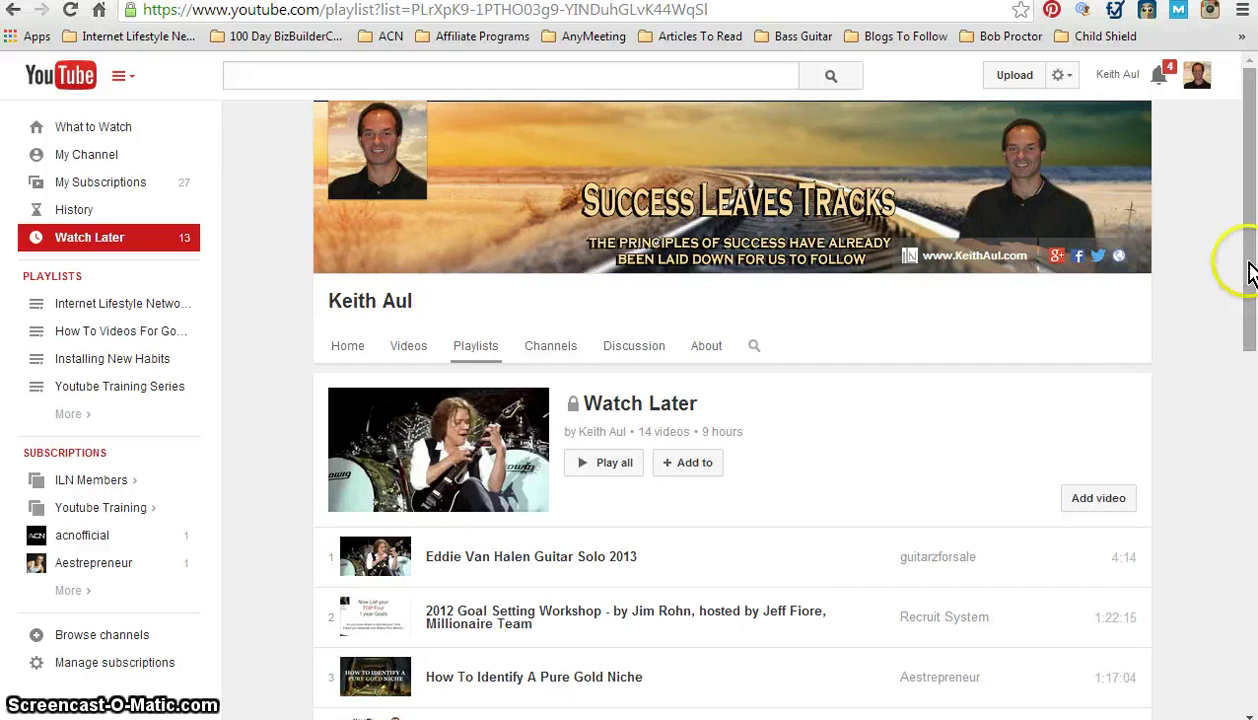
- Drag the Eddie Van Halen Guitar Solo 2013 row down two places in Watch Later
left_click_drag(1249, 267, 1249, 390)
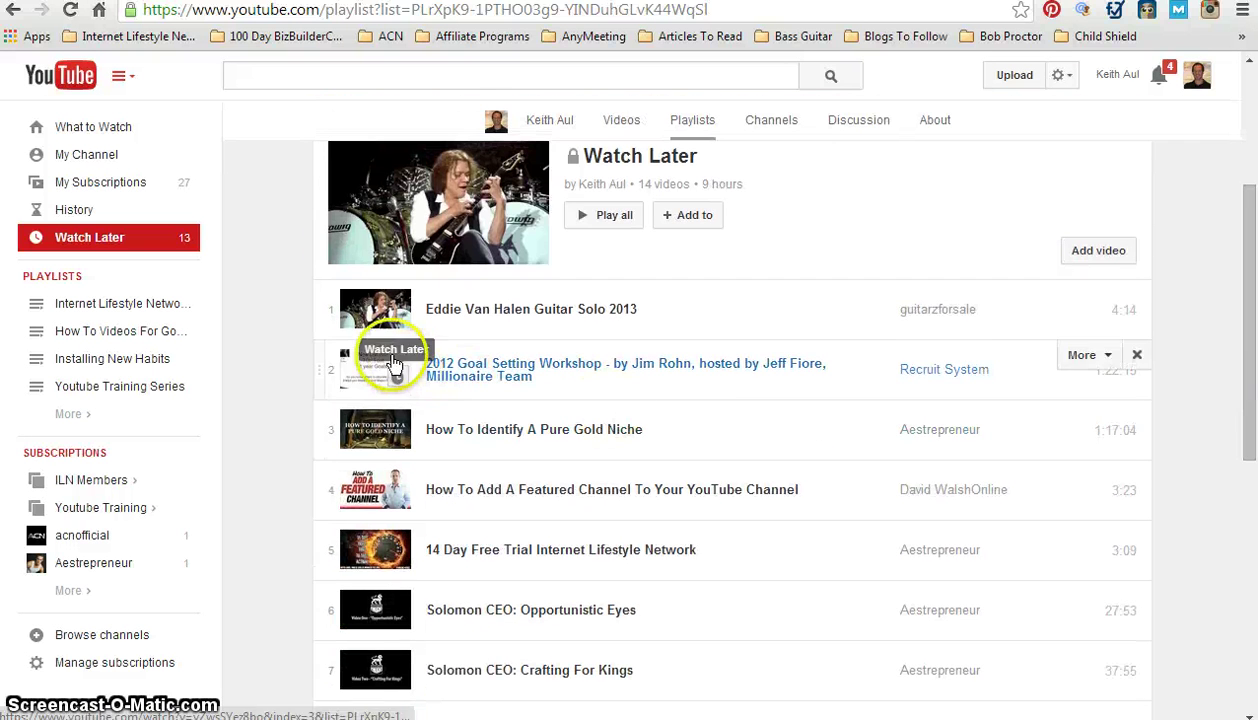
mouse_move(375, 556)
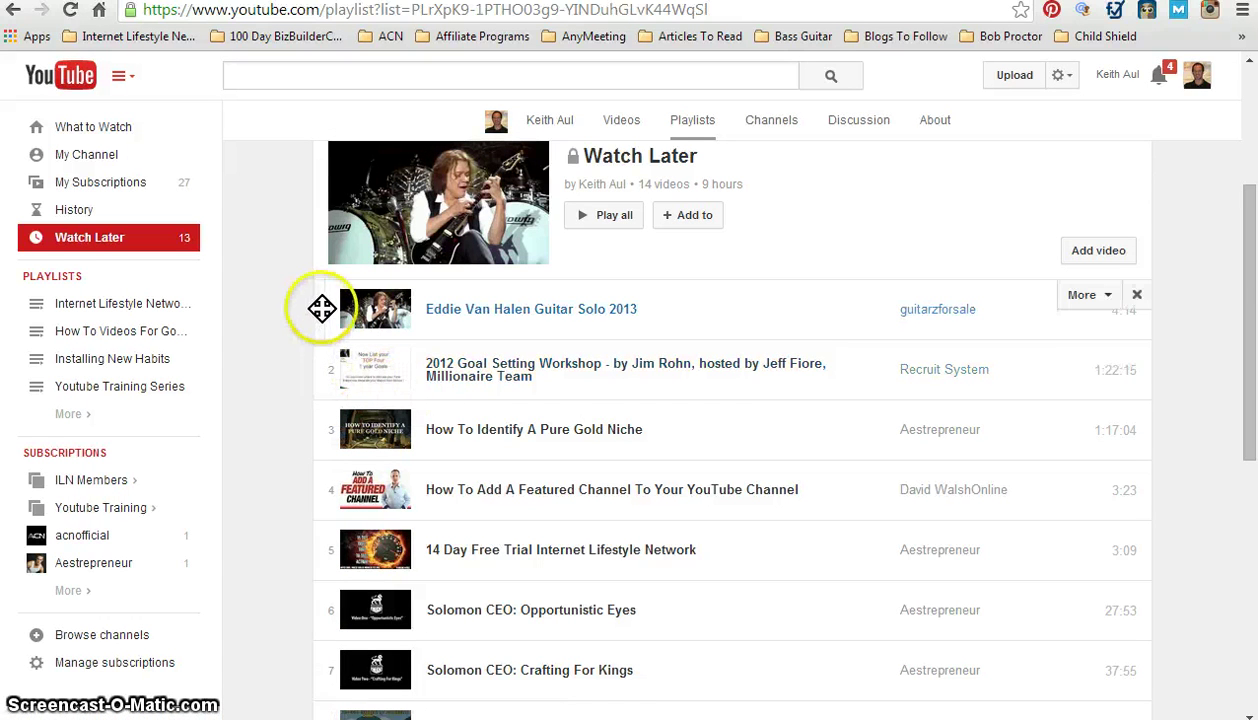
left_click_drag(323, 311, 320, 428)
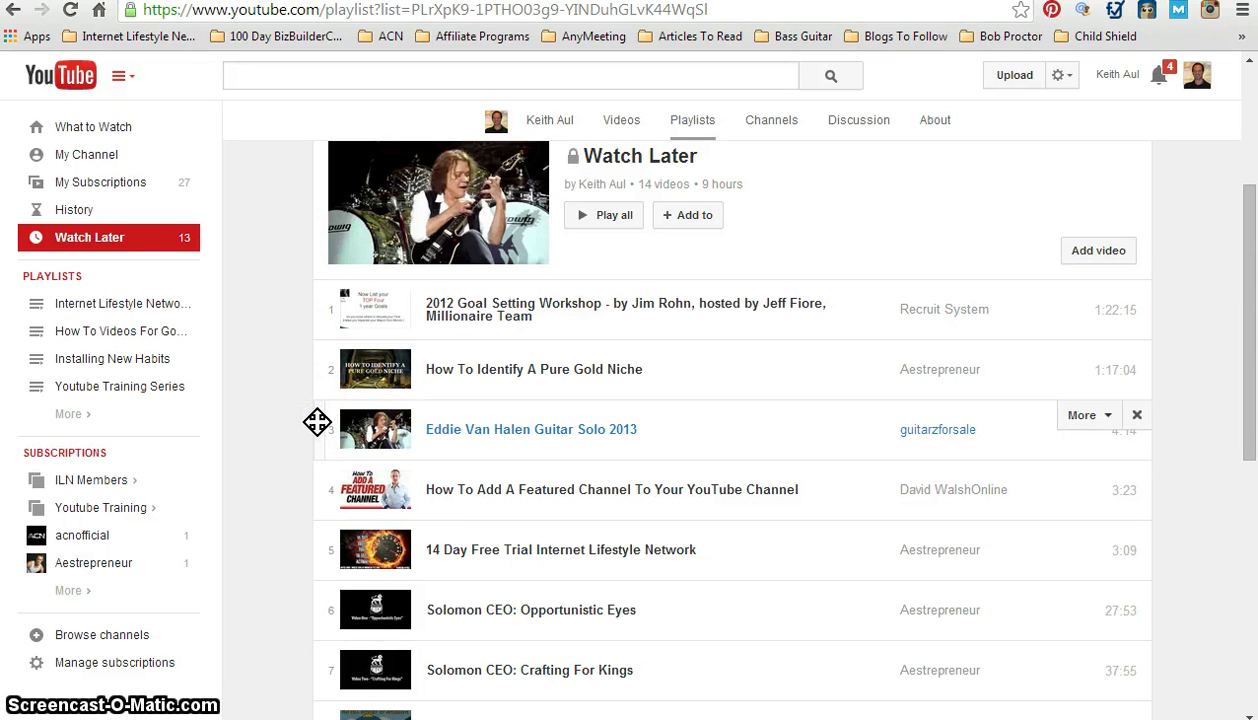
left_click_drag(317, 422, 349, 487)
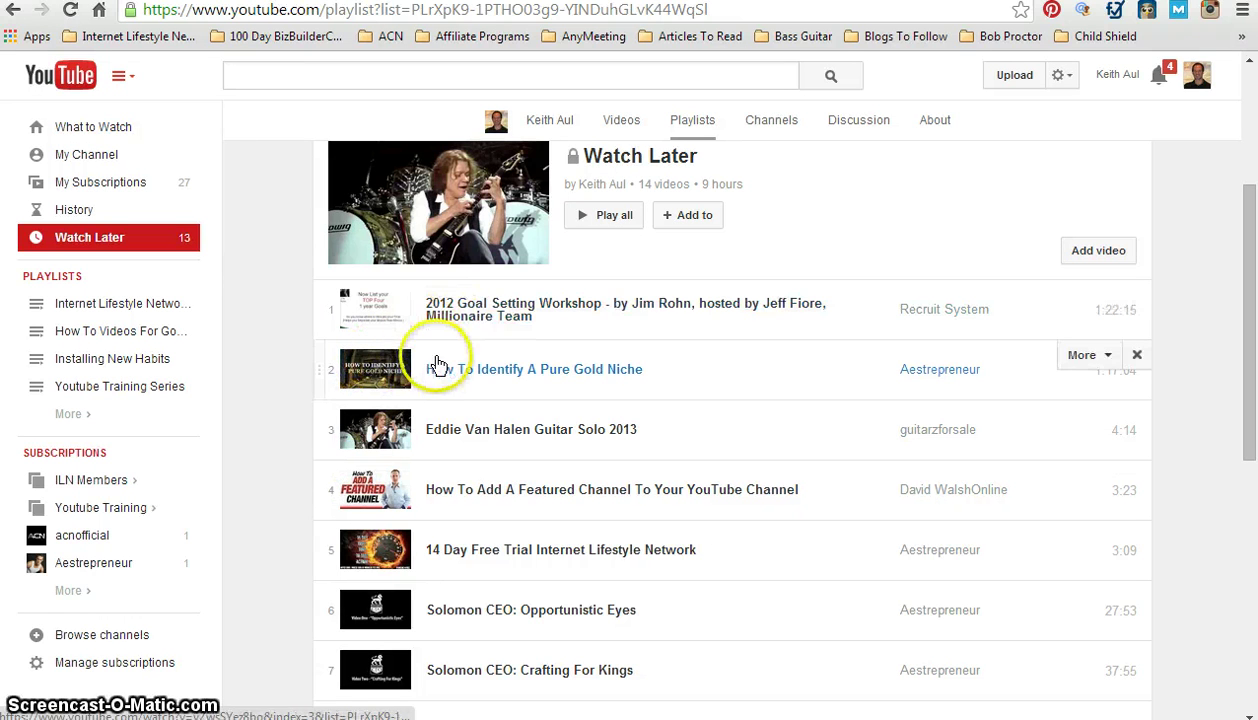
left_click_drag(437, 364, 491, 357)
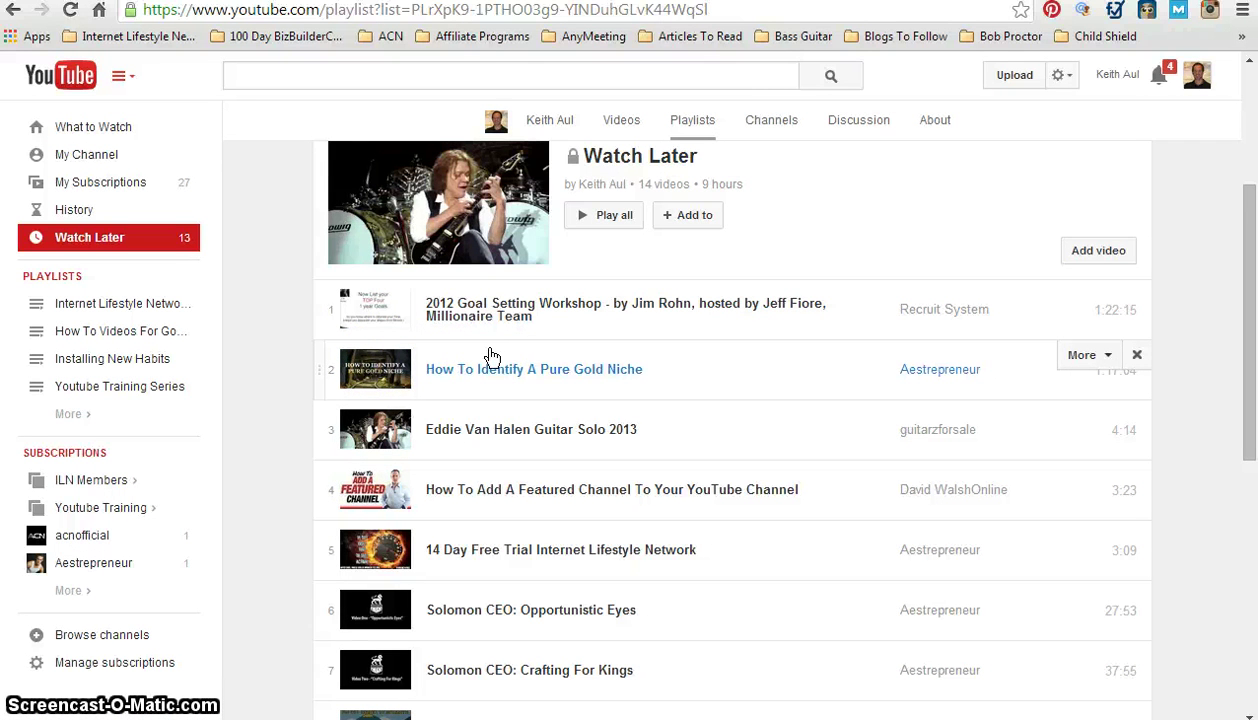
left_click_drag(386, 411, 332, 452)
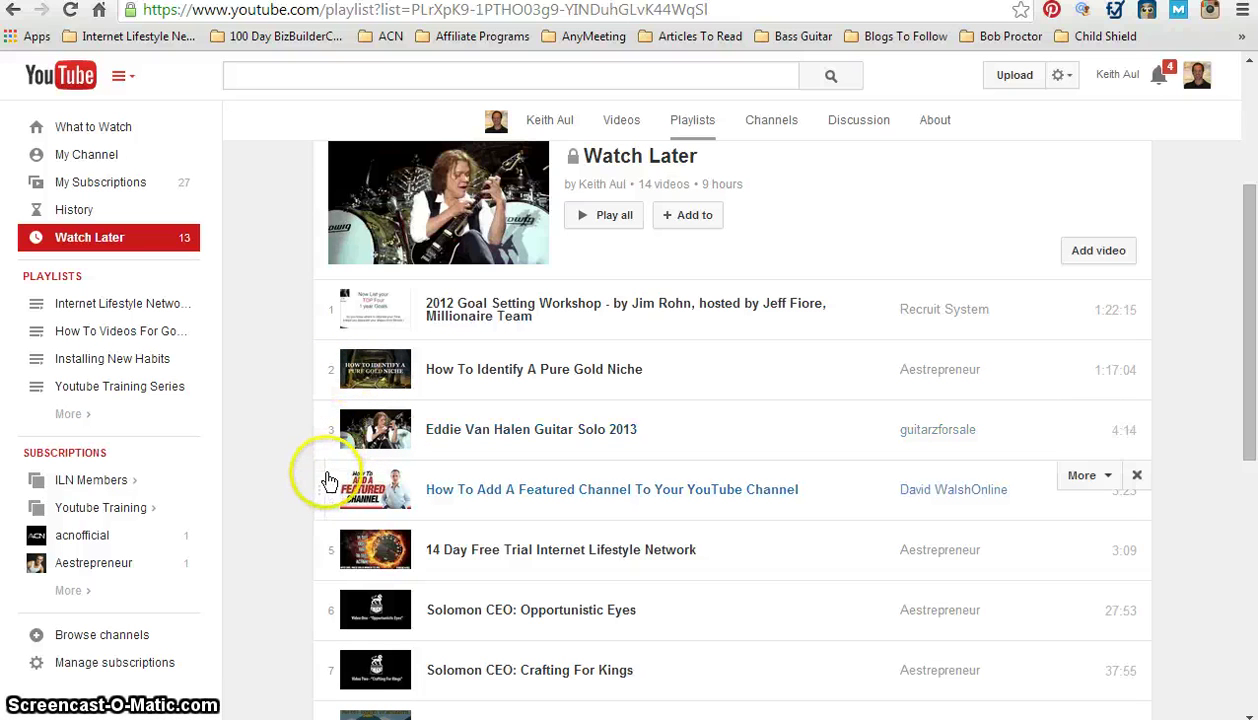
left_click_drag(332, 452, 326, 482)
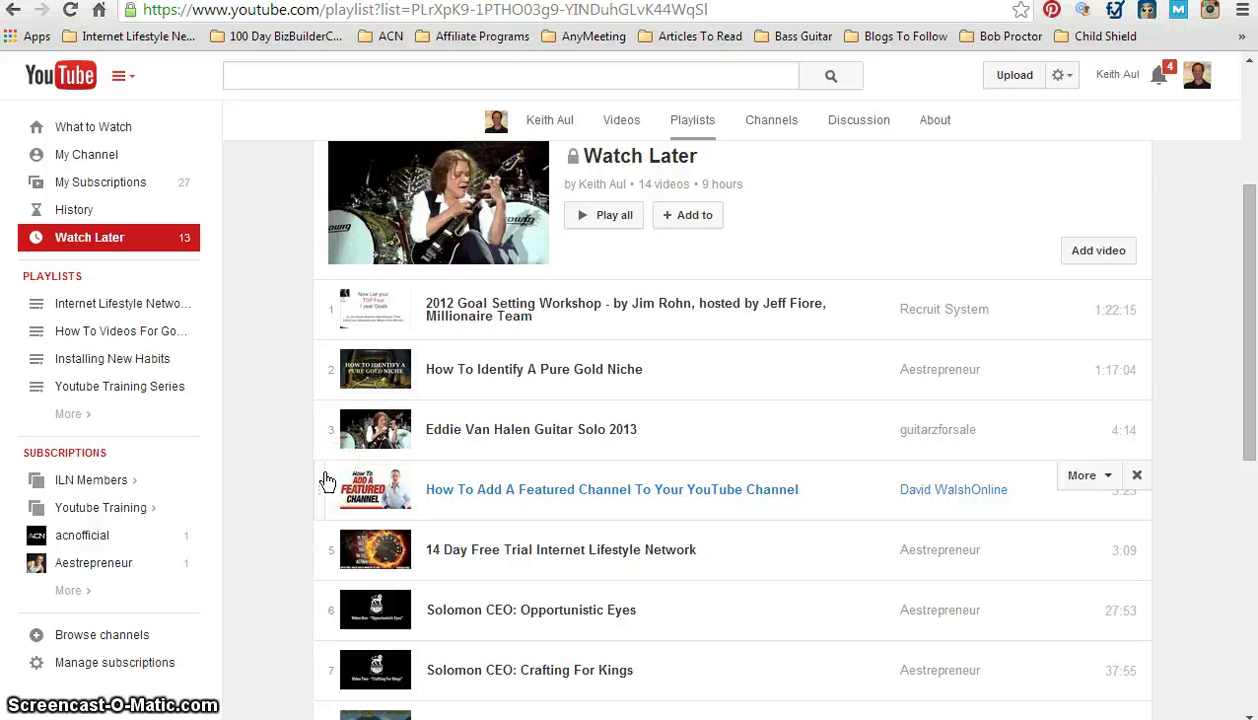
left_click_drag(480, 421, 866, 427)
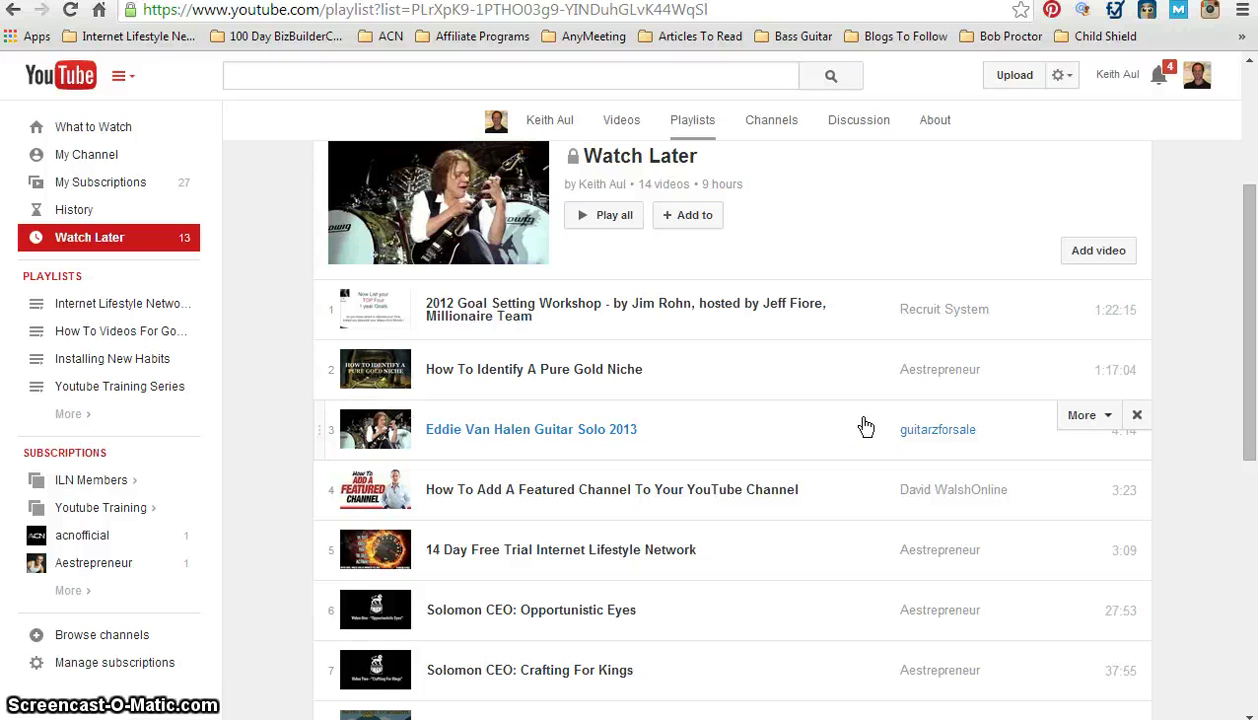
mouse_move(929, 421)
left_mouse_down()
mouse_move(948, 372)
mouse_move(843, 333)
mouse_move(1036, 350)
left_mouse_up()
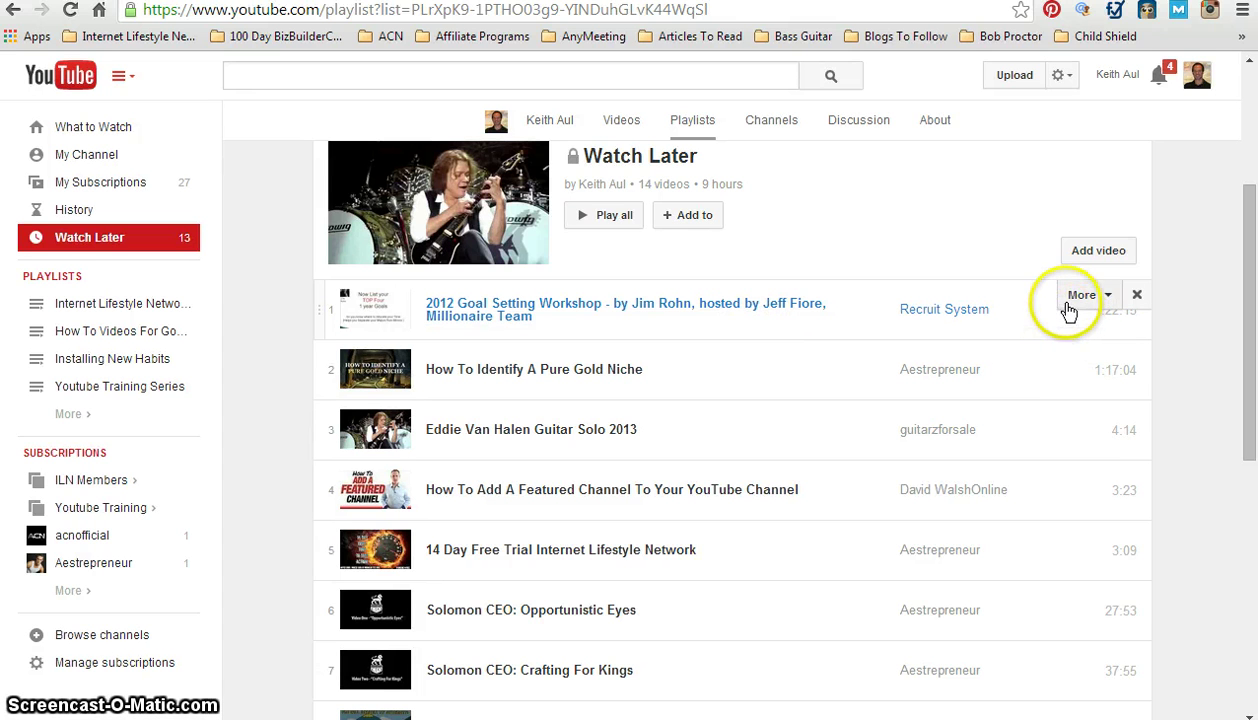
- Open the More dropdown on the Goal Setting Workshop row, showing move, notes and thumbnail options
left_click(1098, 303)
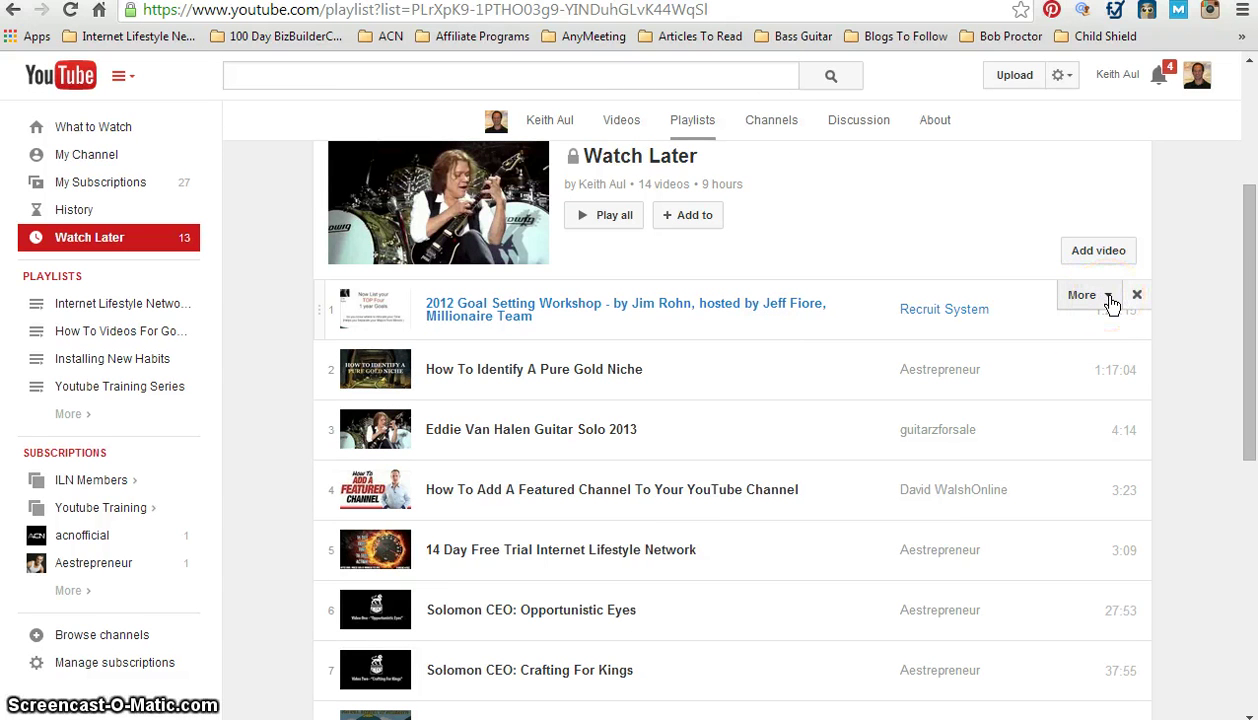
left_click(1110, 298)
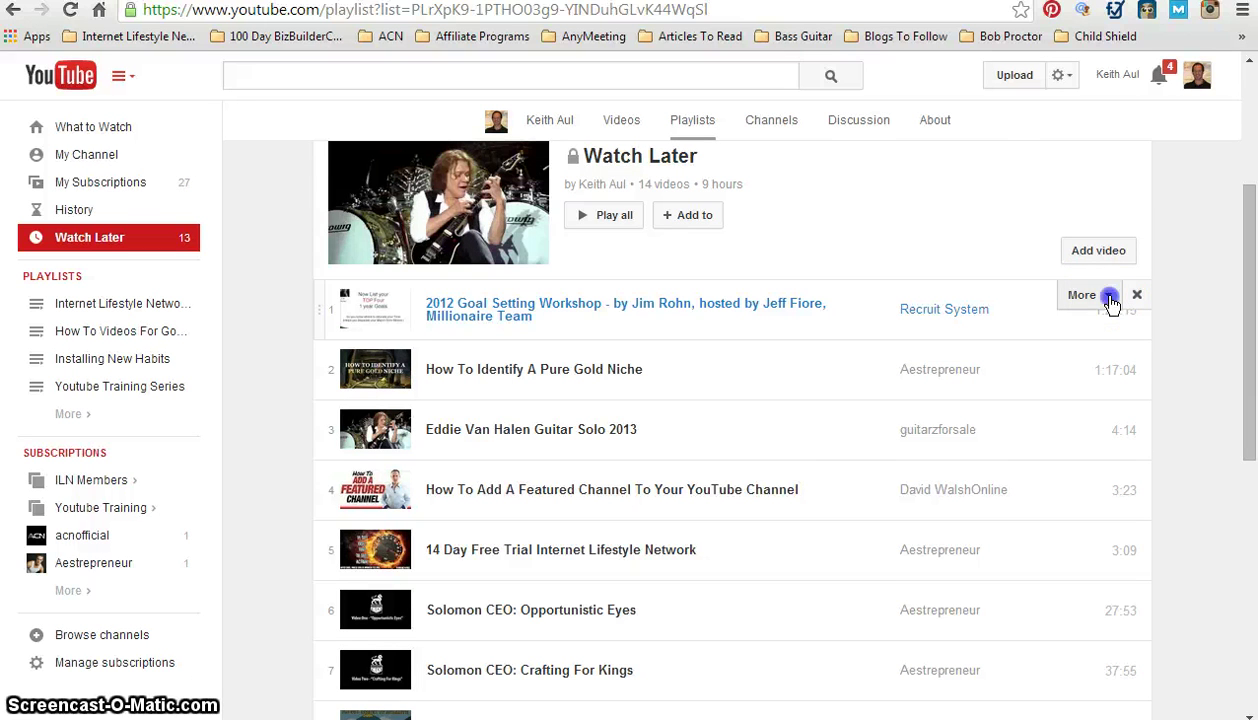
left_click(1108, 308)
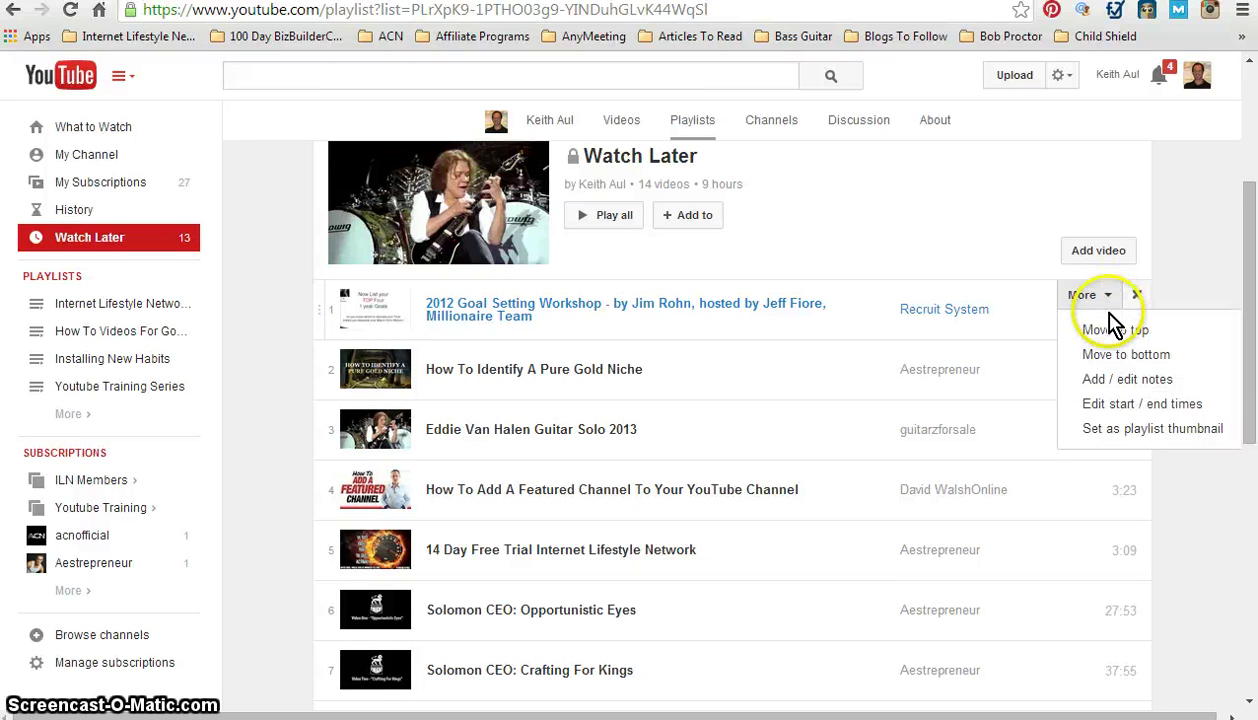